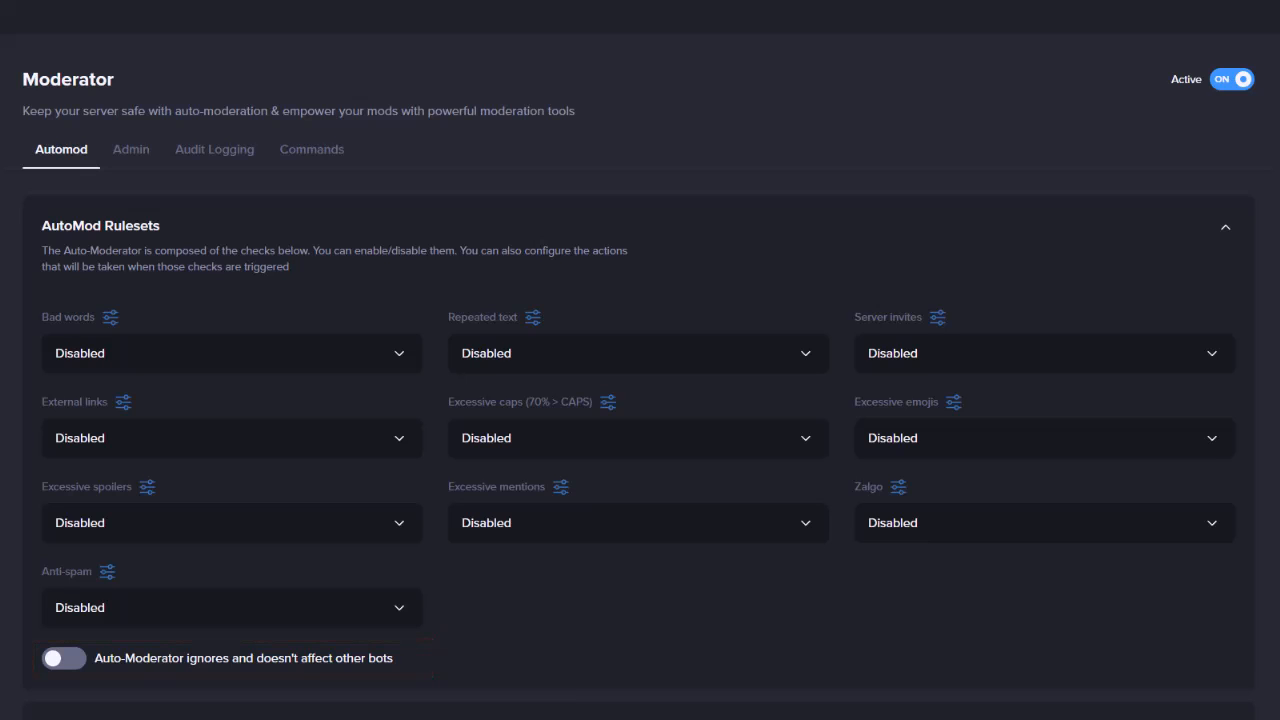
# Step: View the Bad words action options, then test the filter in Discord by sending "You are an idiot" in the game channel and checking MEE6's direct message
pyautogui.click(200, 370)
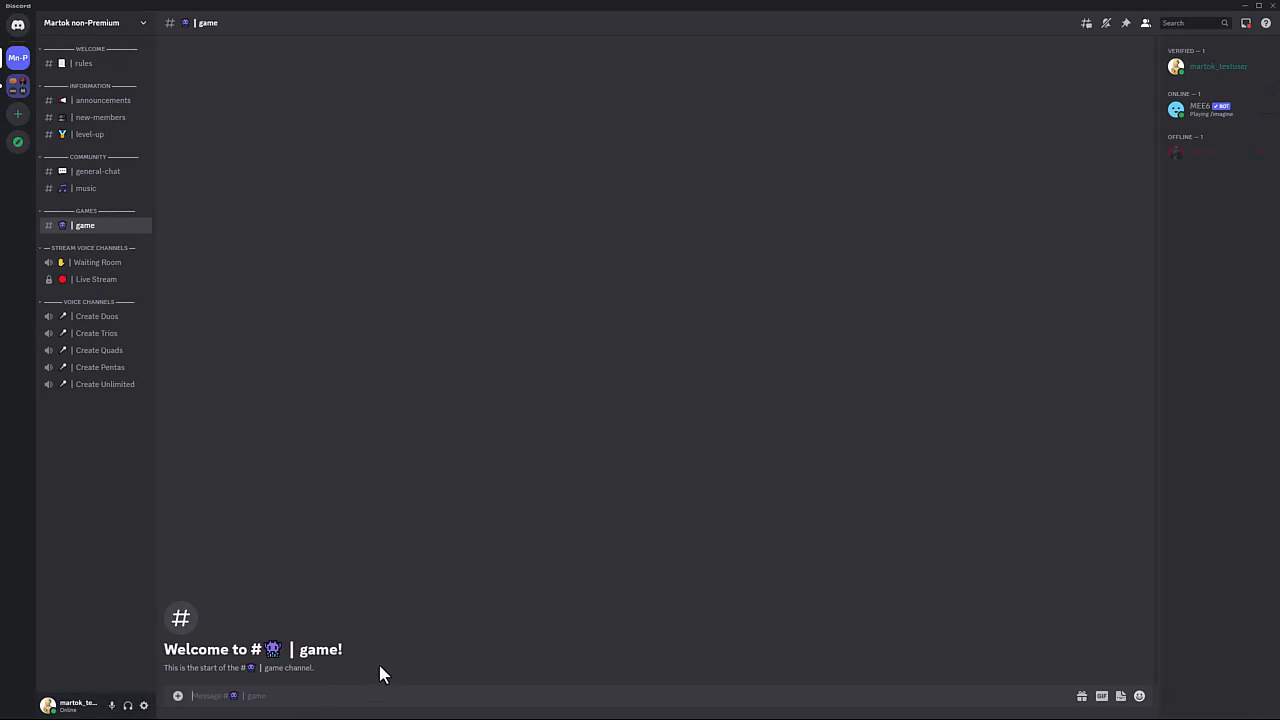
pyautogui.write('You are an idiot')
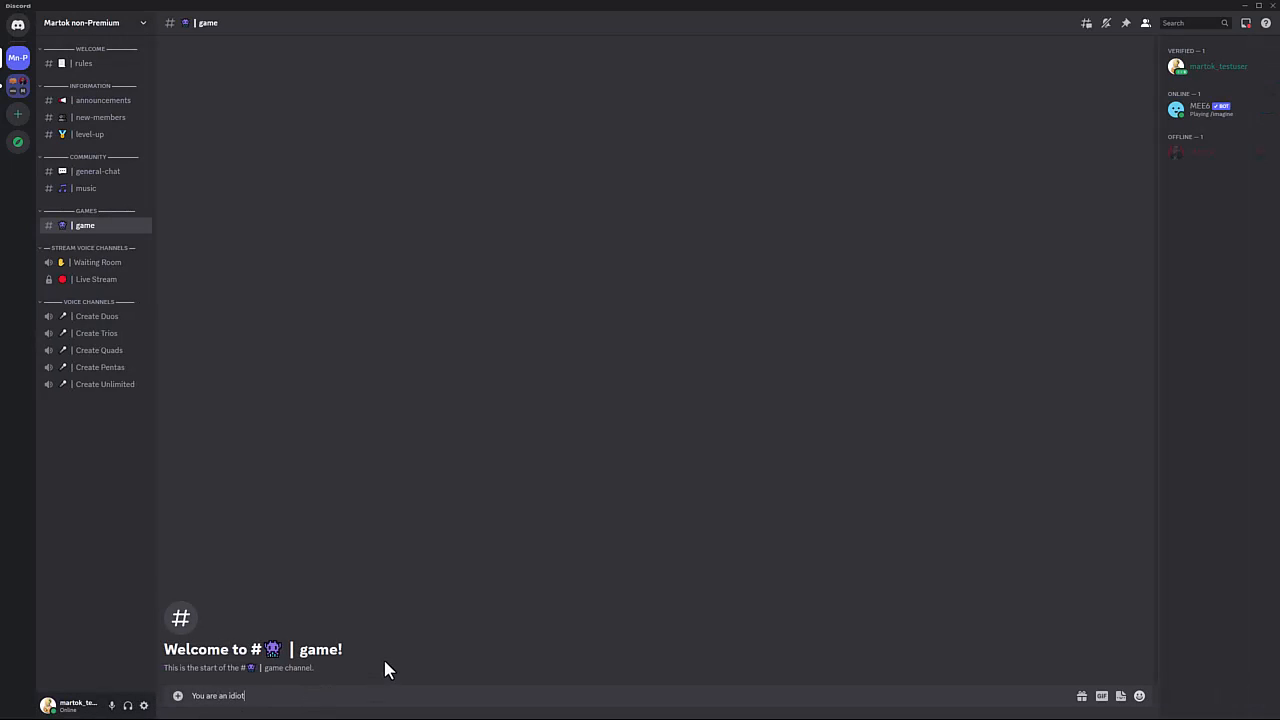
pyautogui.press('Return')
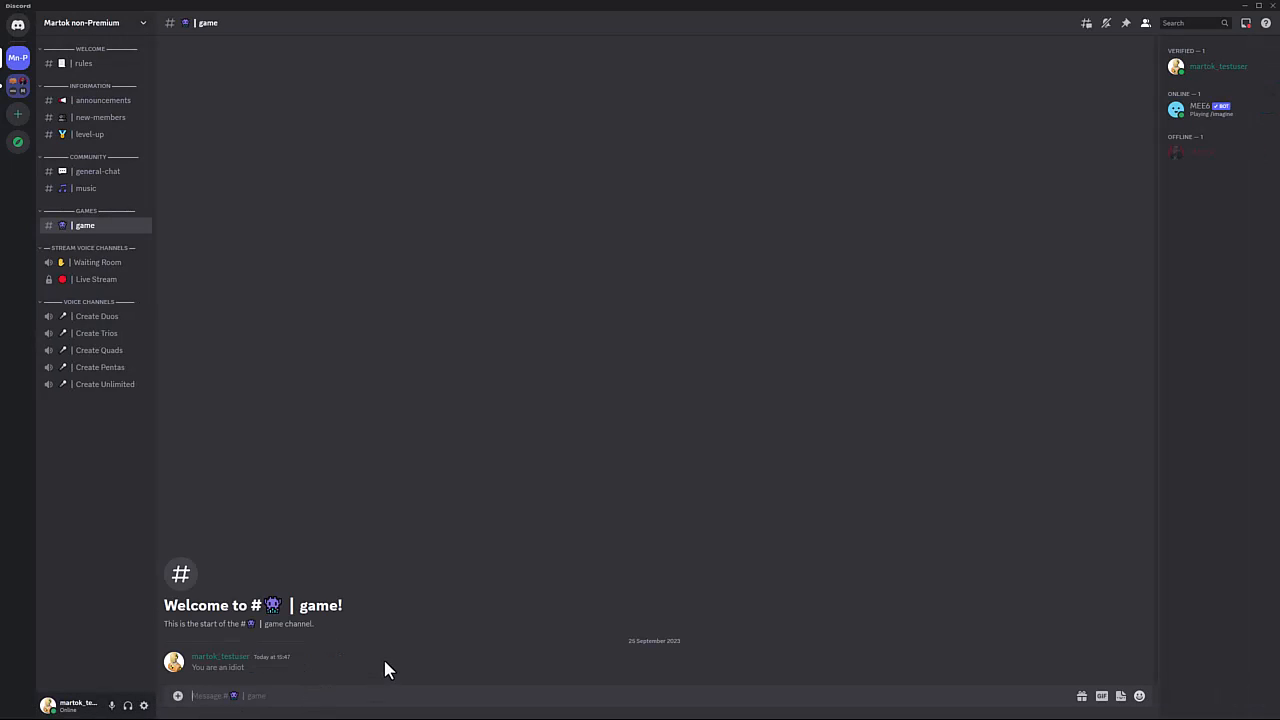
pyautogui.click(17, 56)
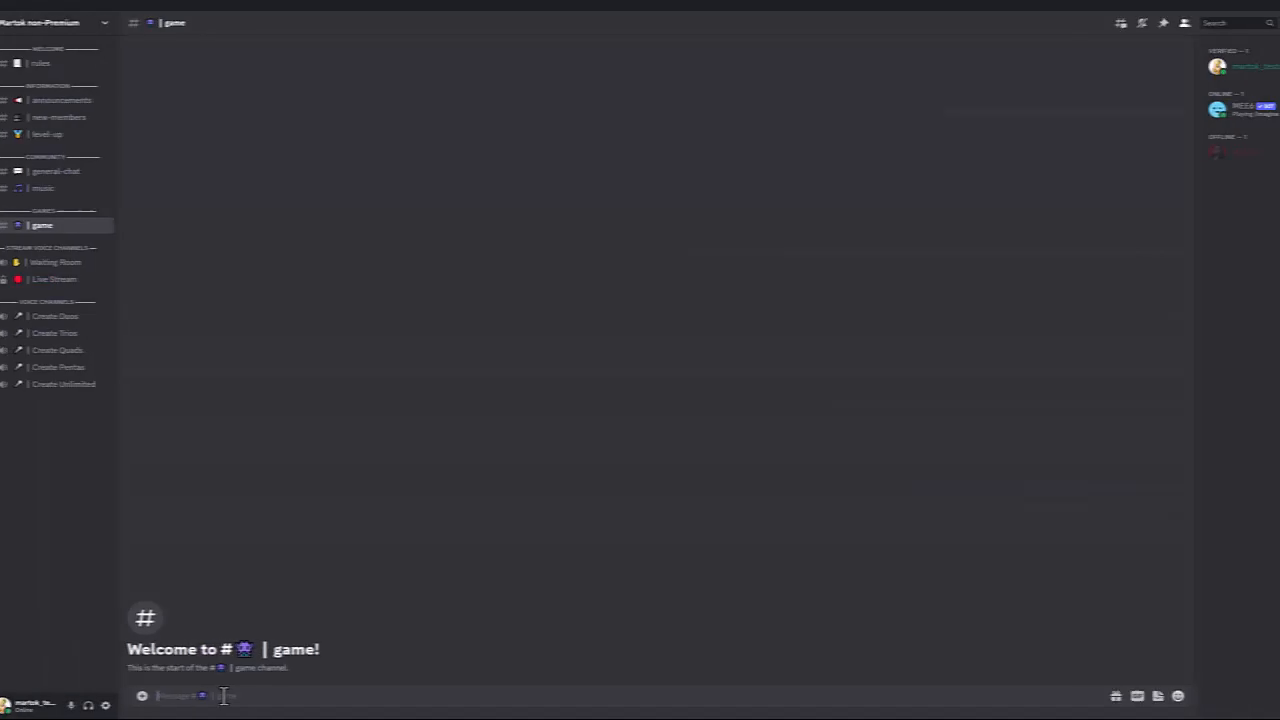
# Step: Send "You are an idiot" in the game channel again to test the warning action, and open MEE6's direct message
pyautogui.write('You are an idiot')
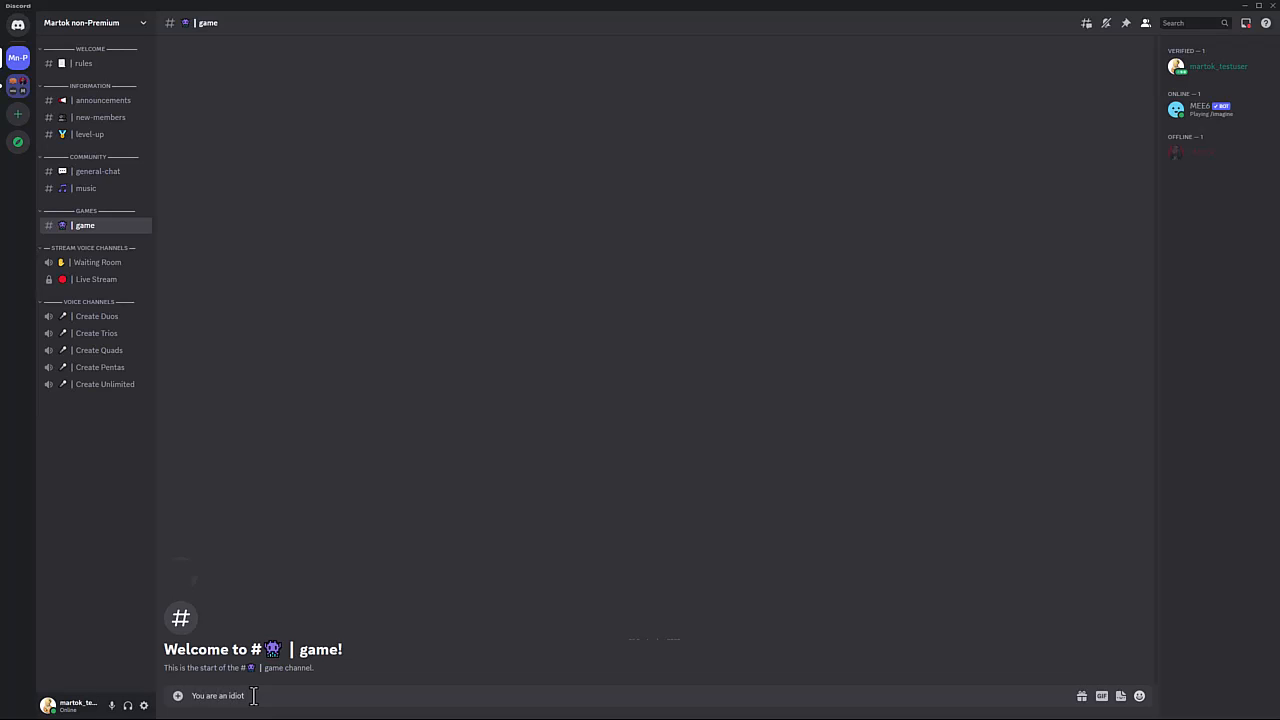
pyautogui.press('Return')
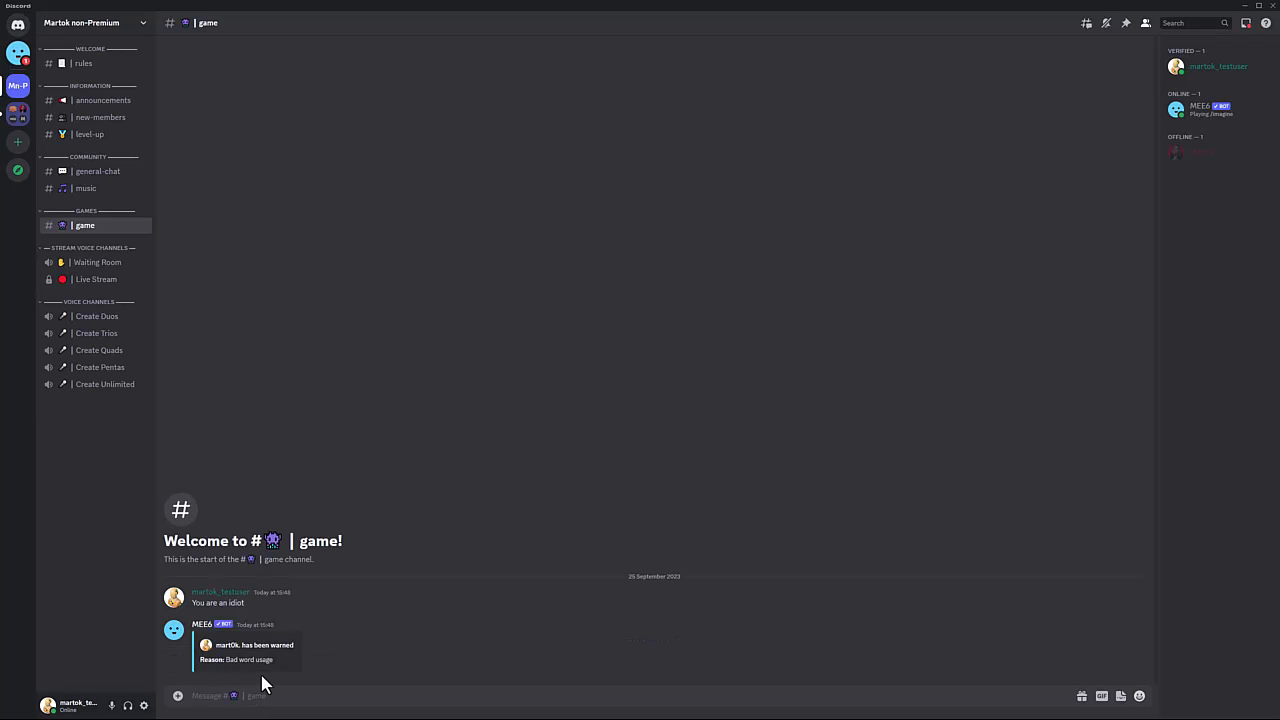
pyautogui.click(17, 54)
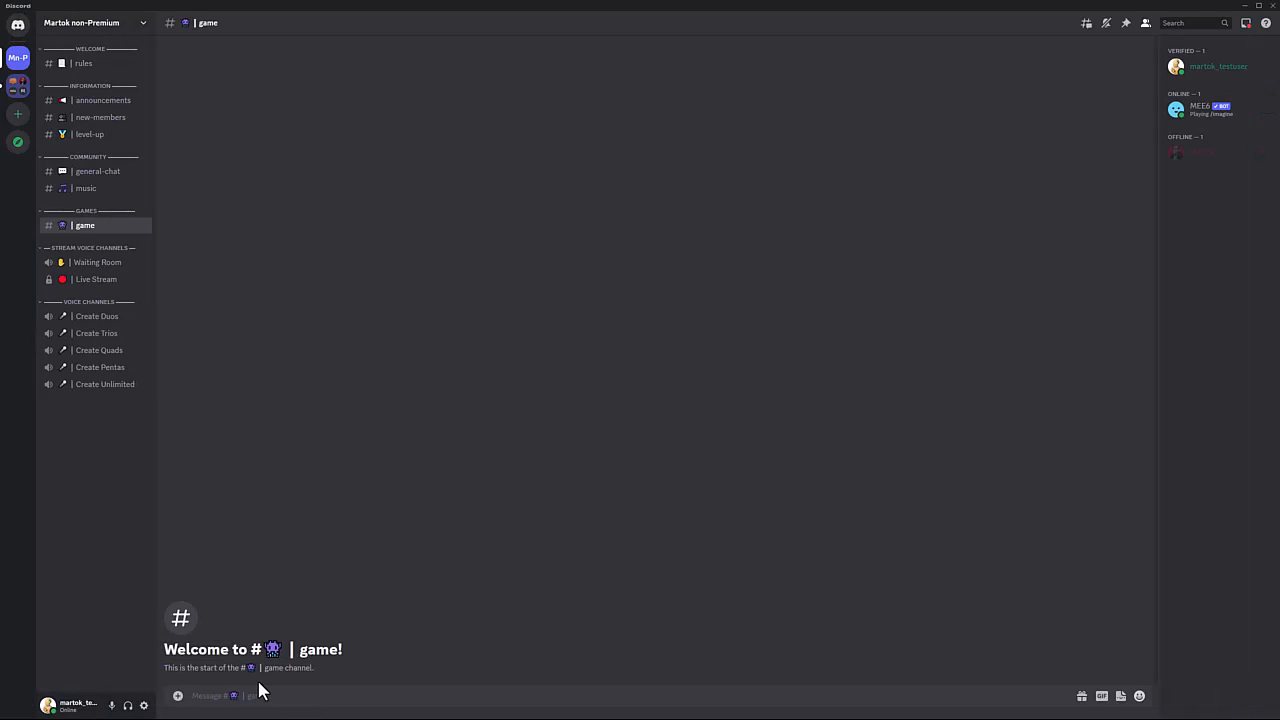
# Step: Test the combined delete-and-warn action by sending "You are an idiot" in the game channel, and check the MEE6 direct message
pyautogui.write('You are an idiot')
pyautogui.press('Return')
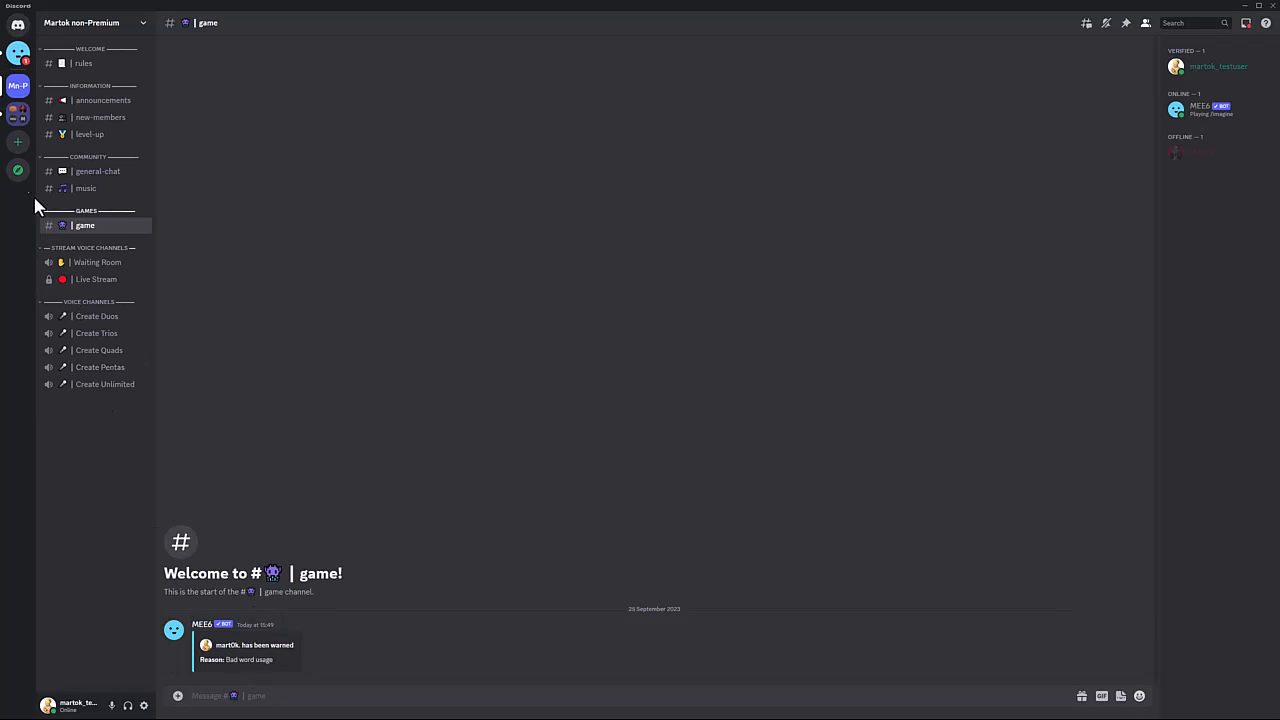
pyautogui.click(19, 60)
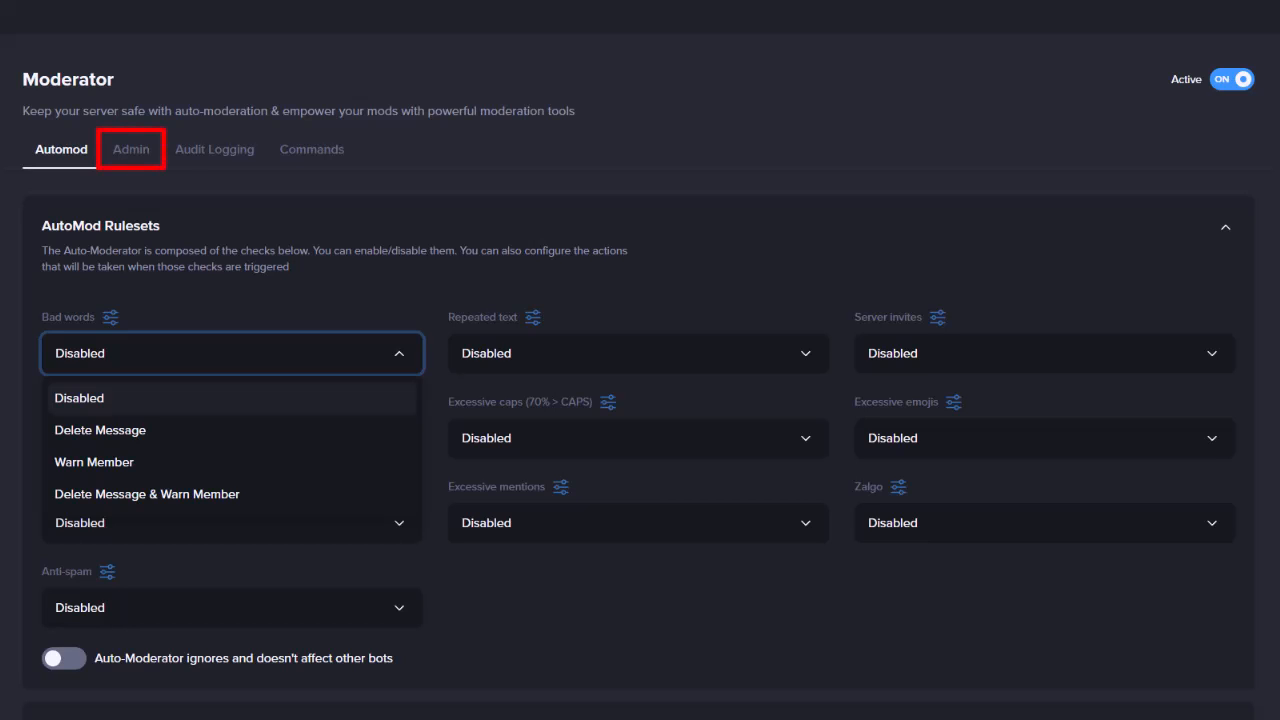
# Step: Review the immunity roles in MEE6's Moderator admin settings, and open the settings of the Automod Bad words rule
pyautogui.click(131, 152)
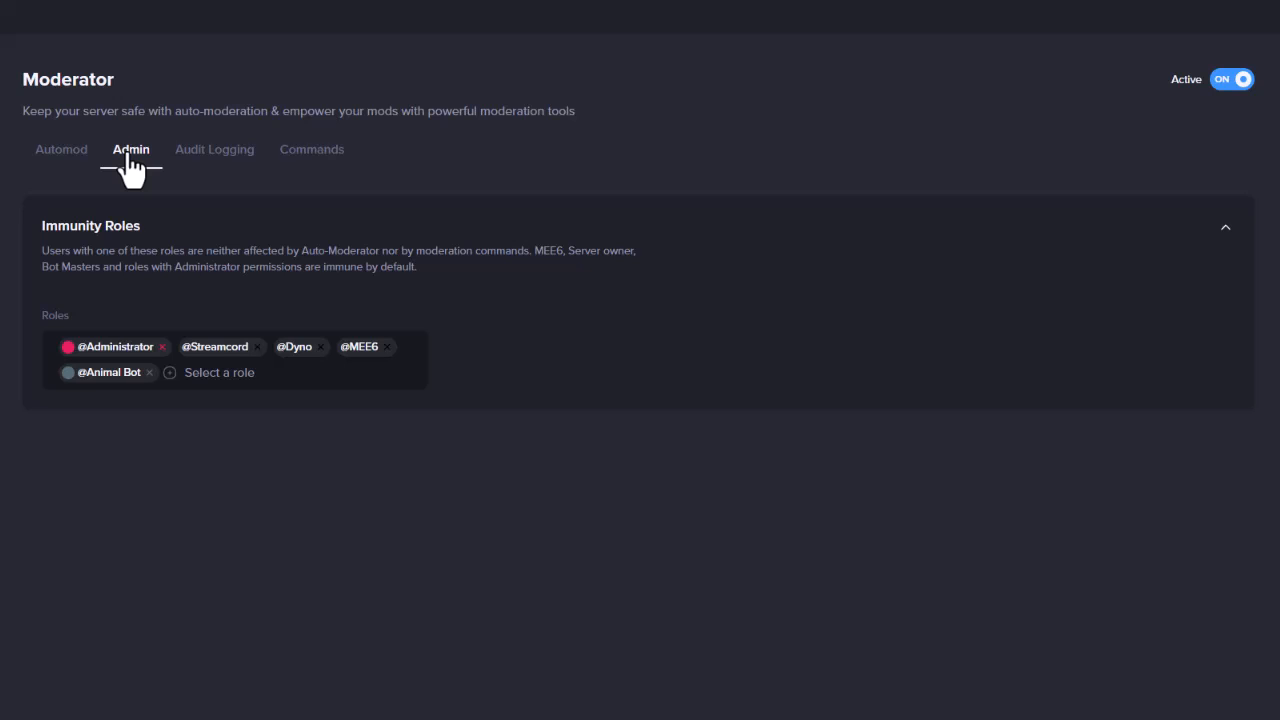
pyautogui.click(62, 168)
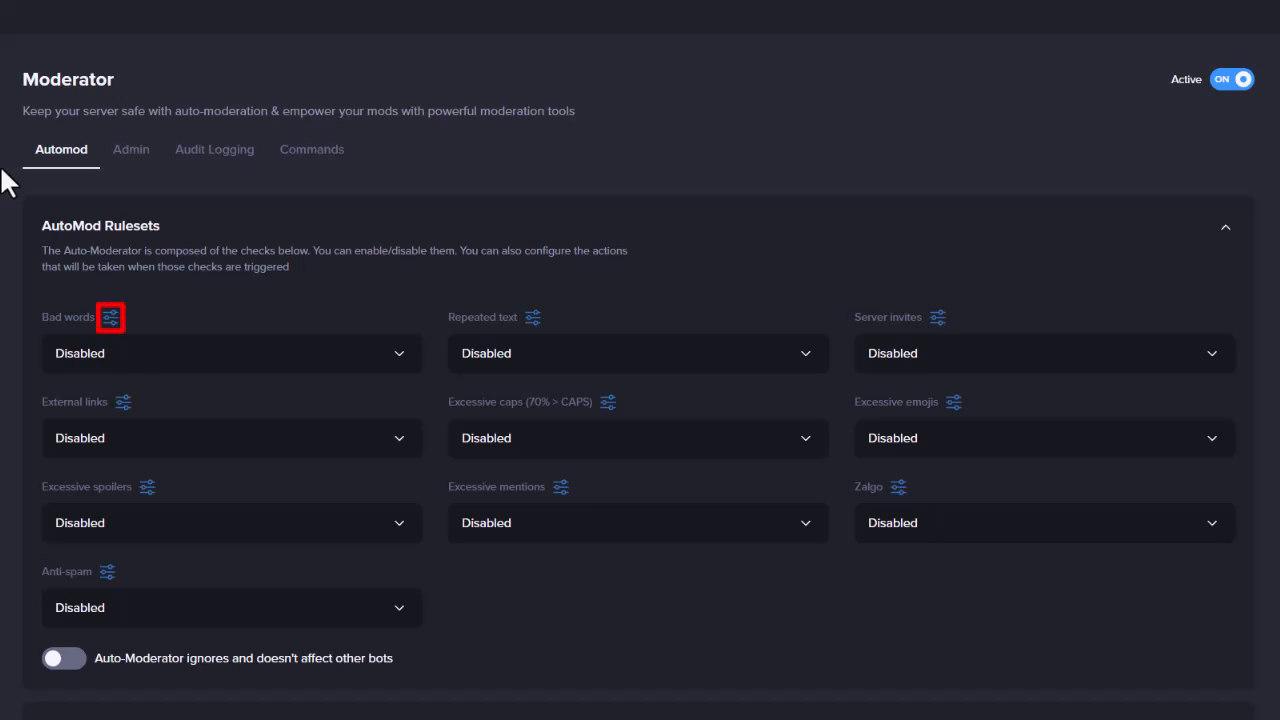
pyautogui.click(111, 319)
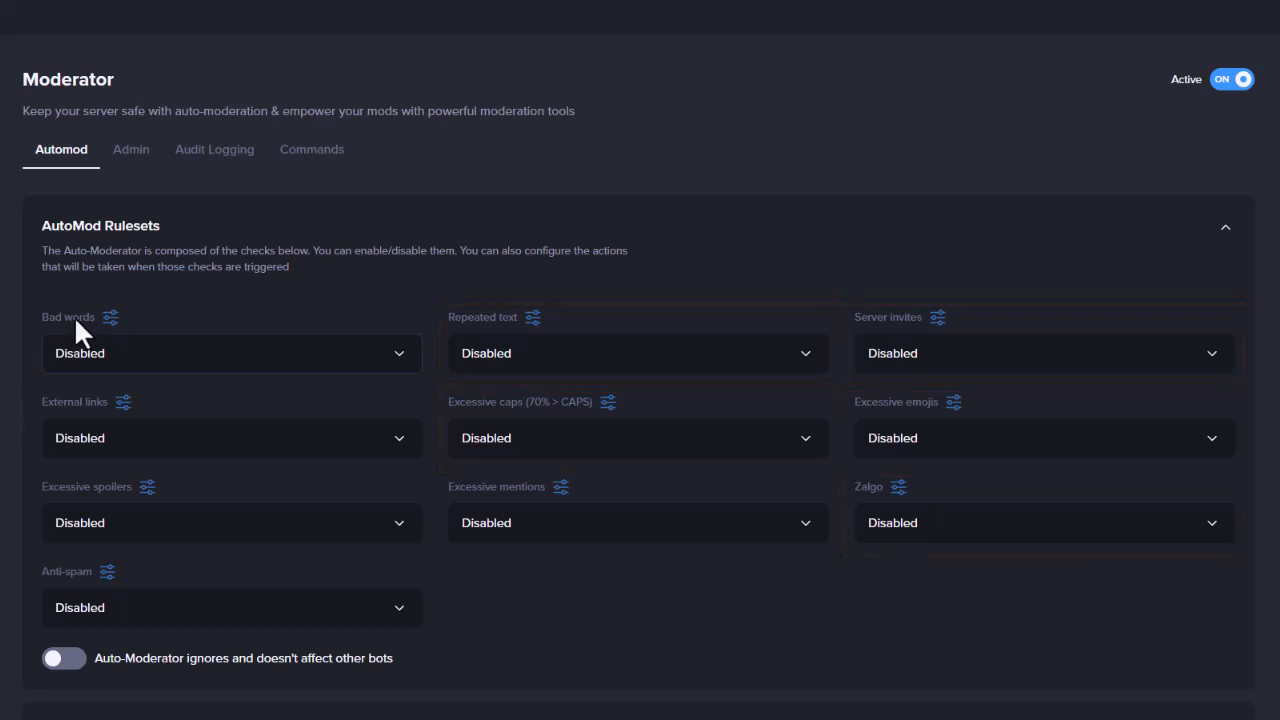
# Step: Add fish, rat, bat and bird to the exact-match list of the Bad words rule and save it
pyautogui.click(110, 318)
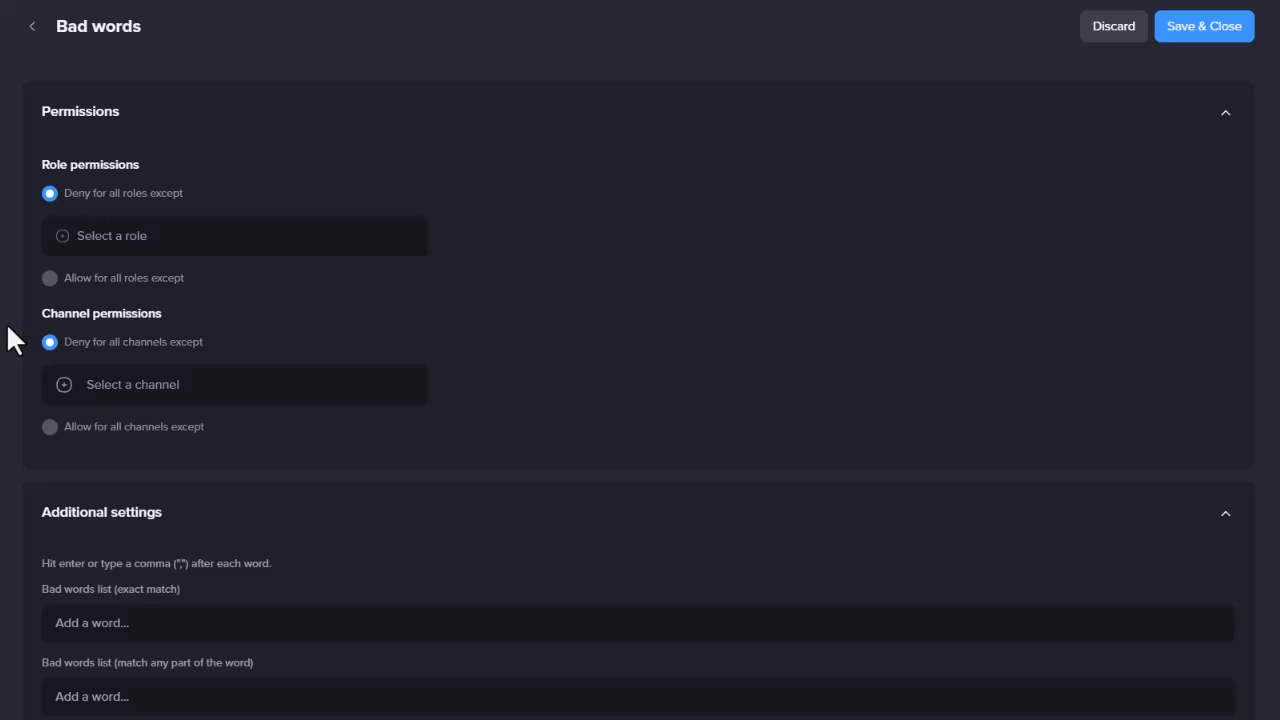
pyautogui.click(84, 622)
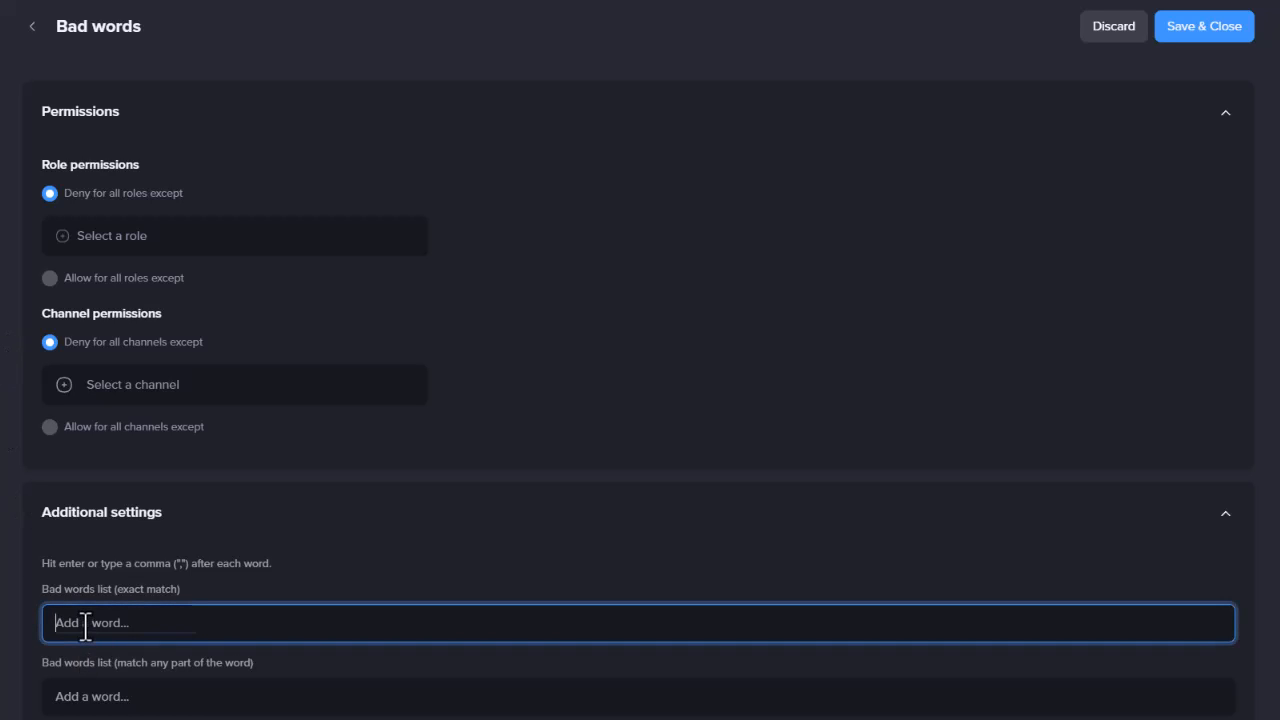
pyautogui.write('fish')
pyautogui.press('Return')
pyautogui.write('rat')
pyautogui.press('Return')
pyautogui.write('bat')
pyautogui.press('Return')
pyautogui.write('bird')
pyautogui.press('Return')
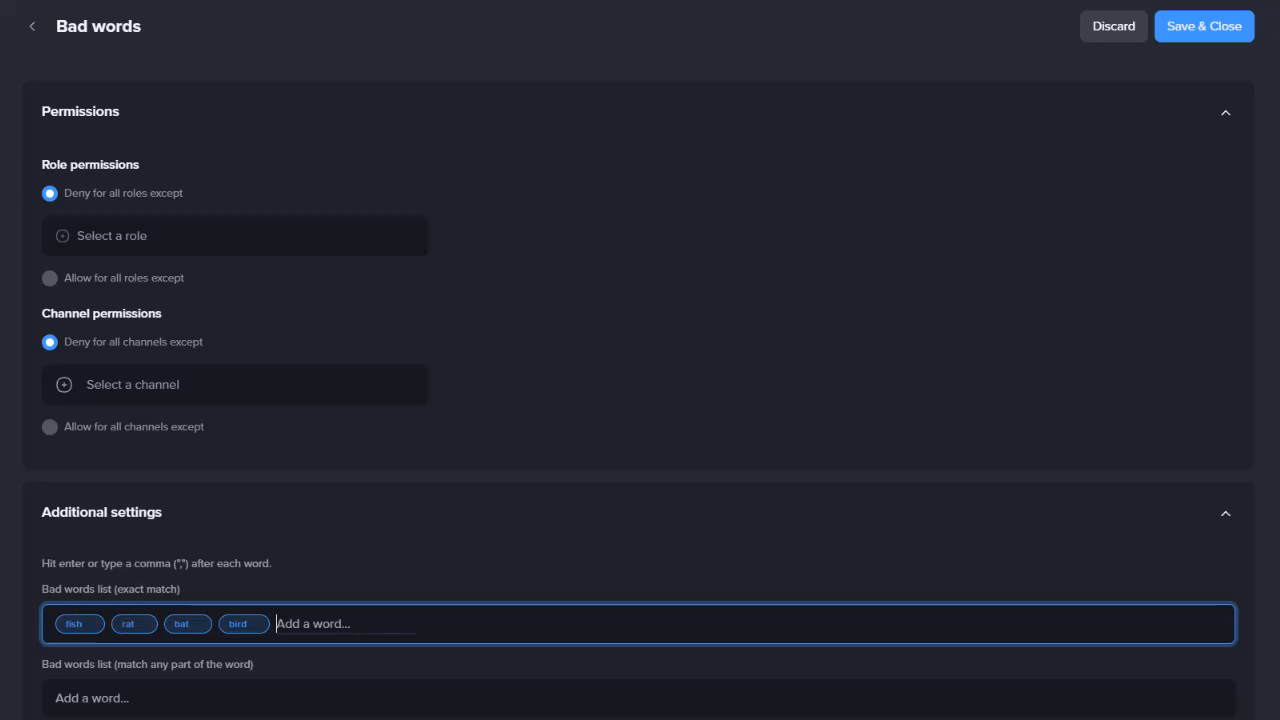
pyautogui.click(1221, 33)
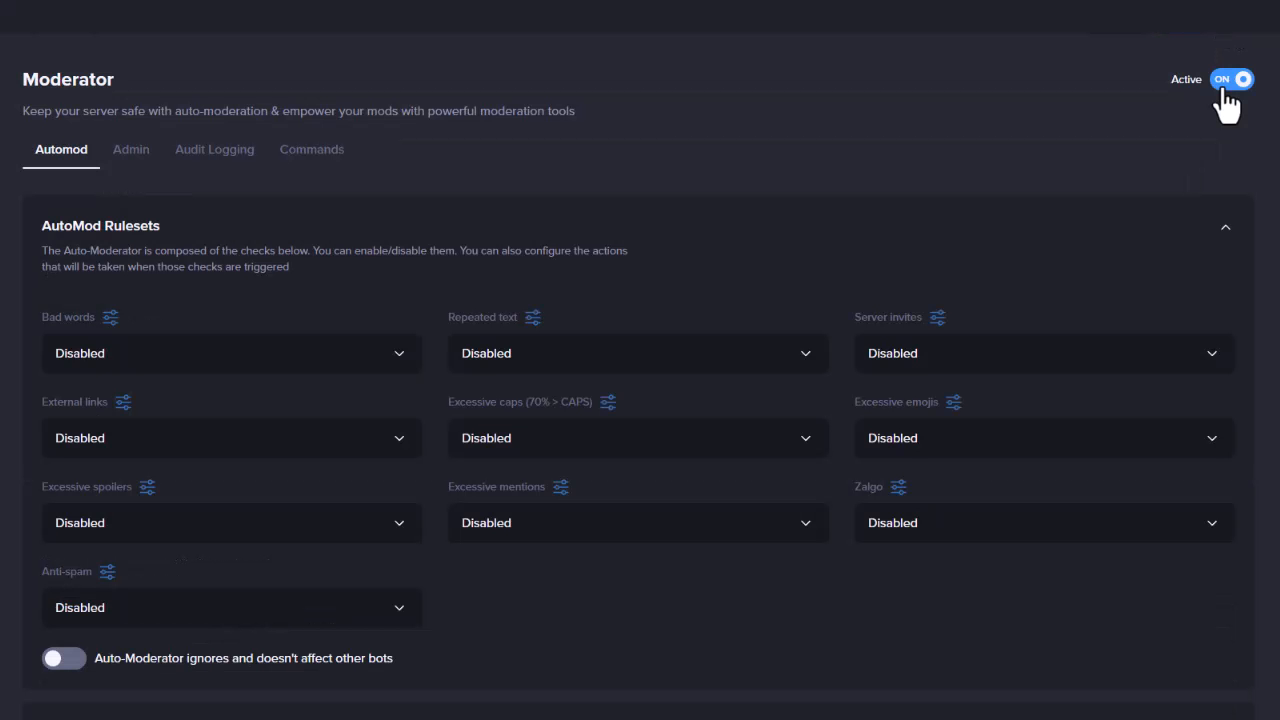
# Step: Paste dog, elephant, horse, cow, pig and squirrel into the Bad words exact-match list, save the rule and reopen its settings
pyautogui.click(111, 320)
pyautogui.click(291, 623)
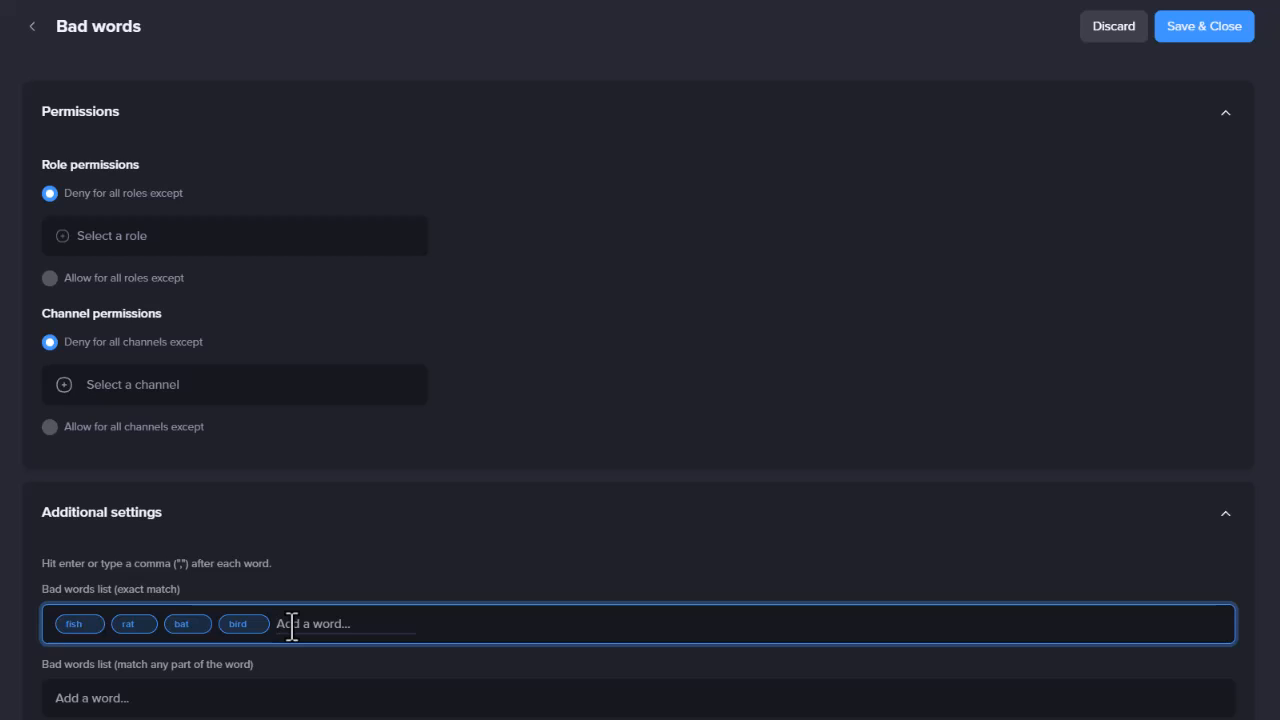
pyautogui.hotkey('ctrl', 'v')
pyautogui.press('Return')
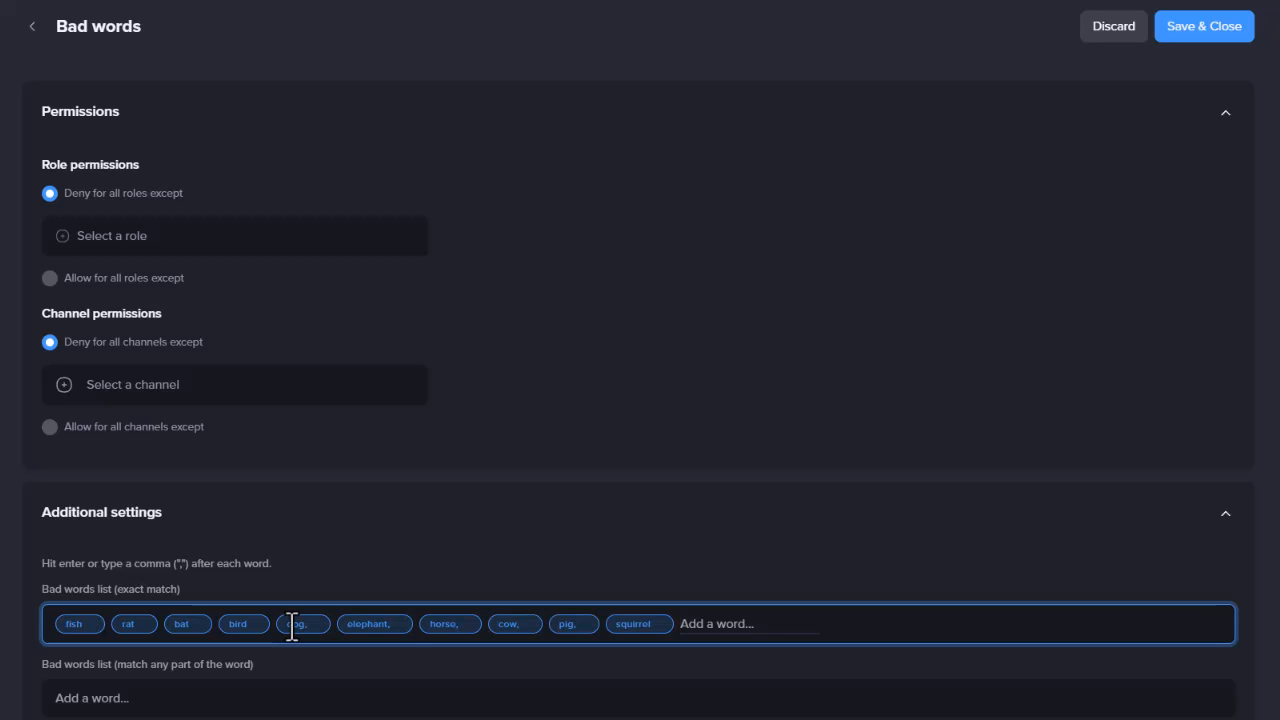
pyautogui.click(1190, 28)
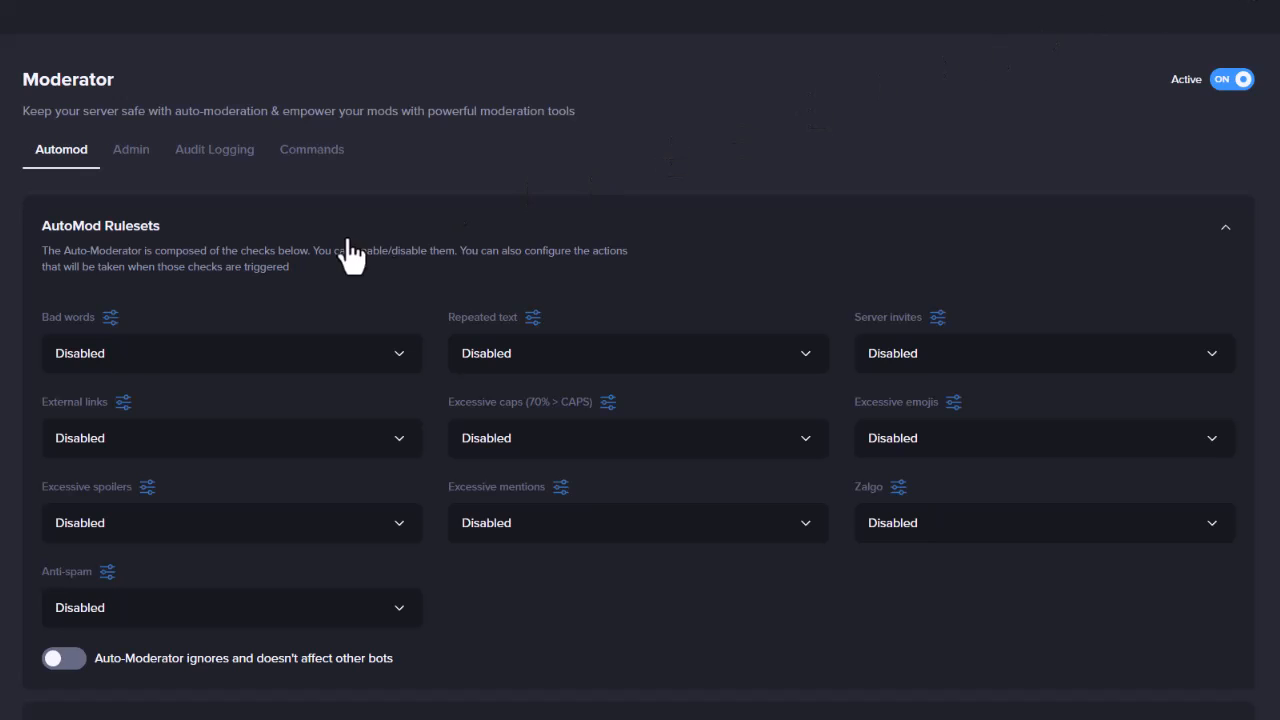
pyautogui.click(110, 317)
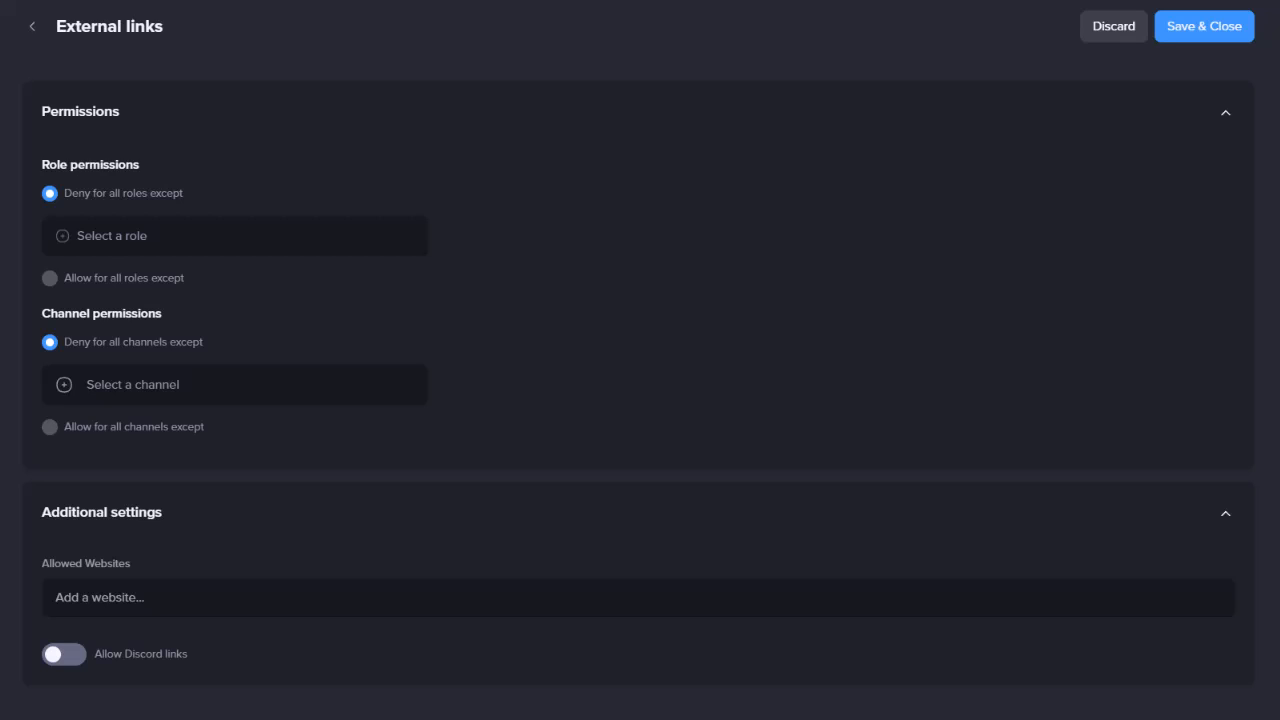
# Step: Add tenor.com to the allowed websites of the External links rule
pyautogui.click(75, 596)
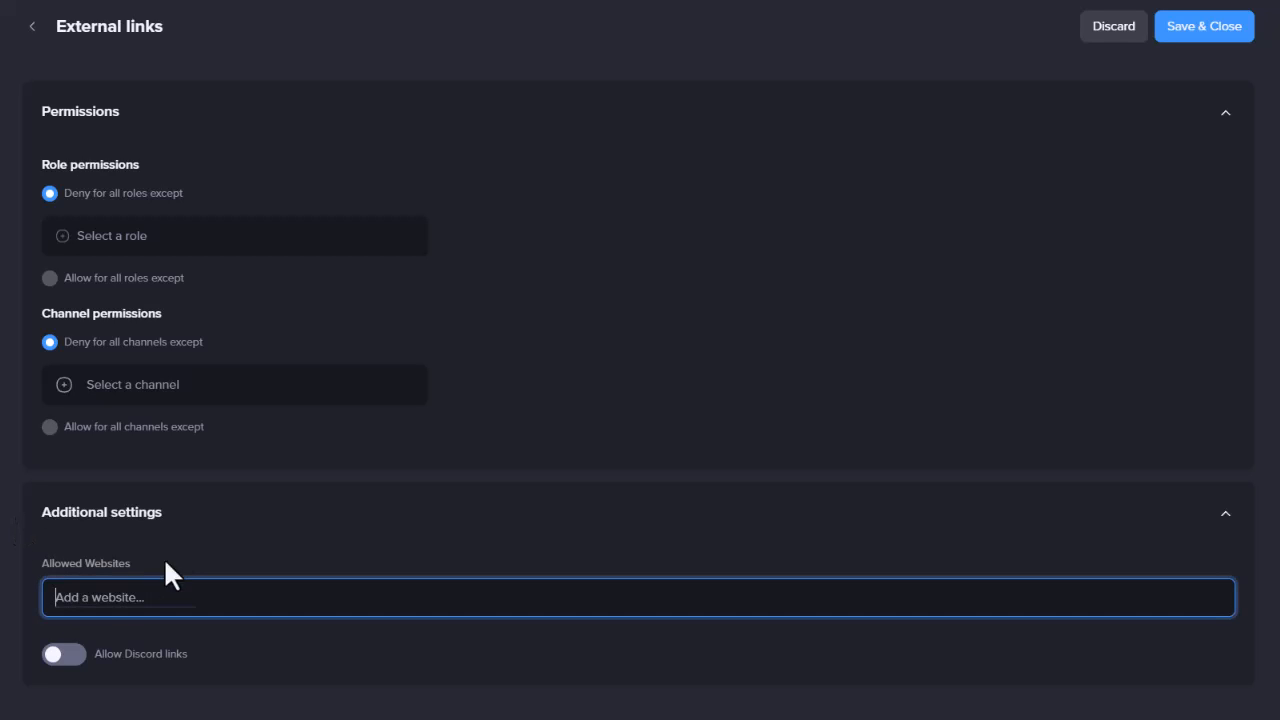
pyautogui.write('tenor.com')
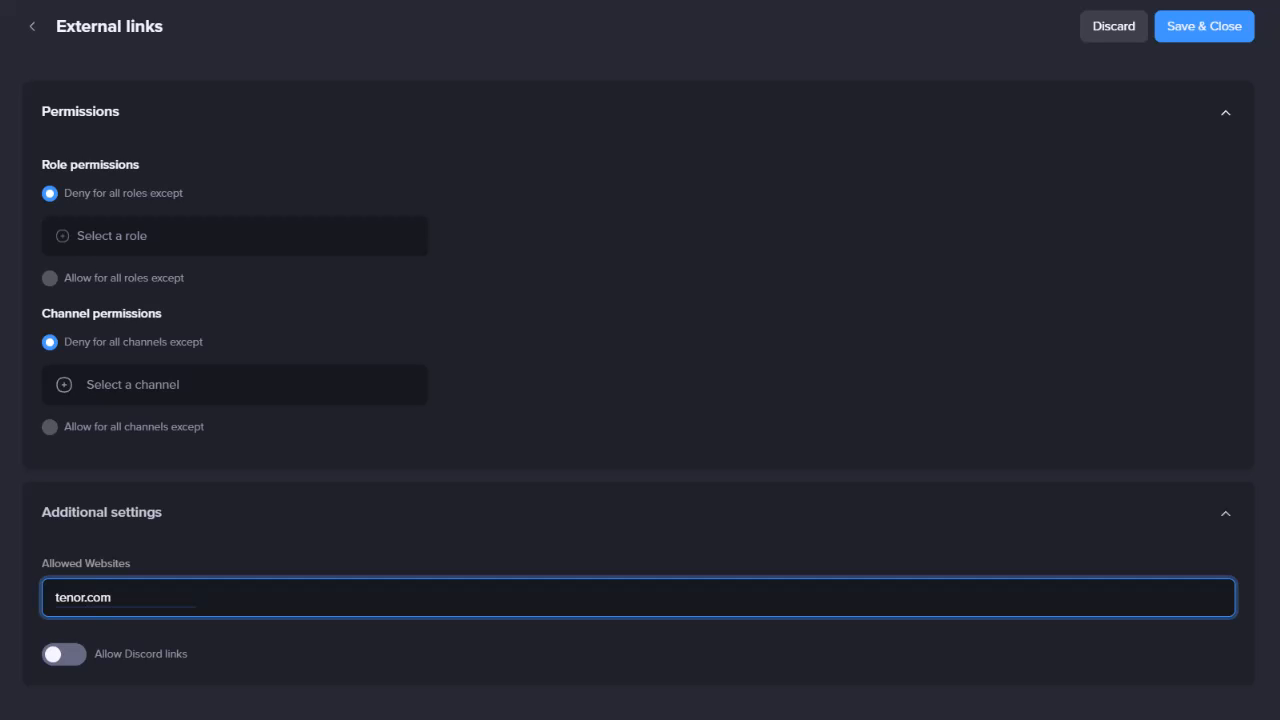
pyautogui.press('Return')
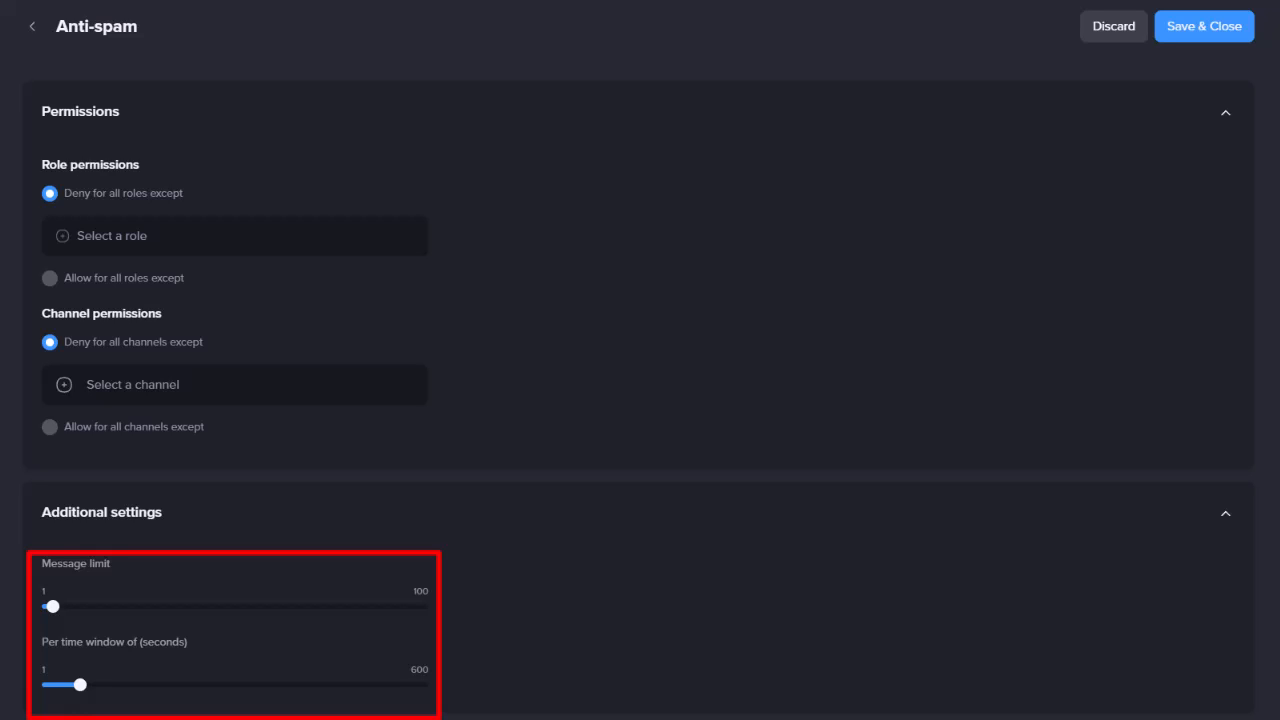
# Step: Check the message limit and the time window in seconds in the Anti-spam rule's additional settings
pyautogui.moveTo(53, 606)
pyautogui.moveTo(80, 685)
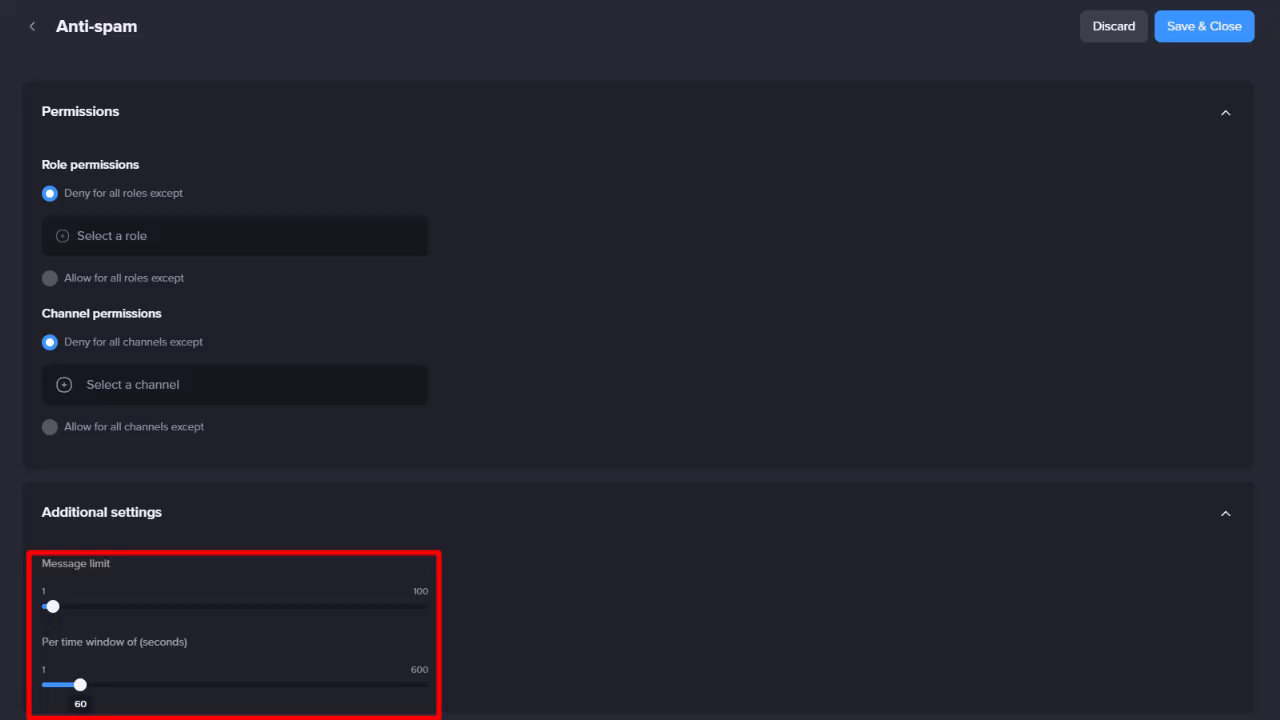